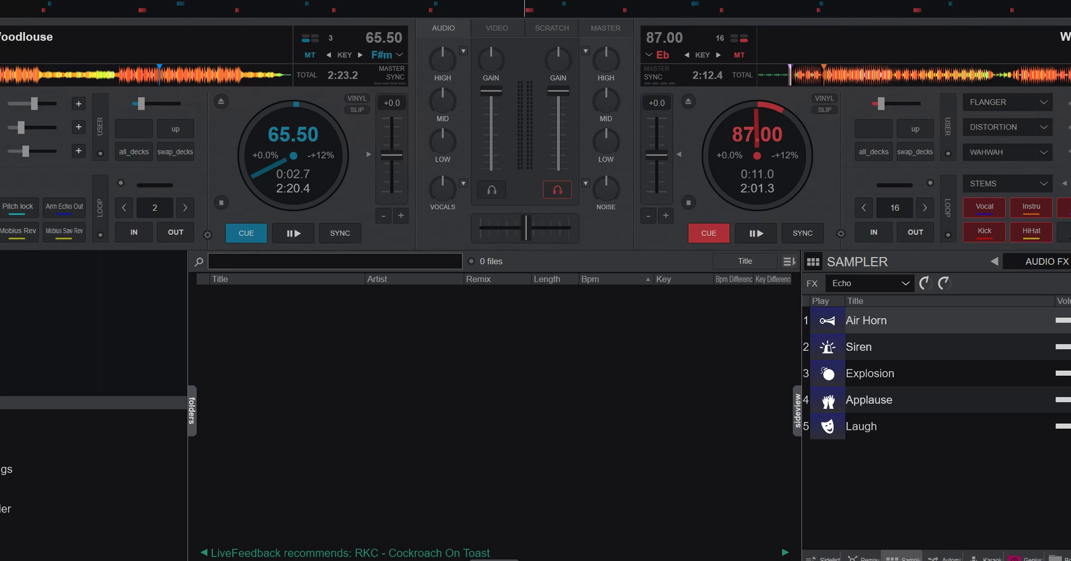
Step: Open the mapping settings with Ctrl+O and display the Keyboard's custom mapping (1) shortcut list
key("ctrl+o")
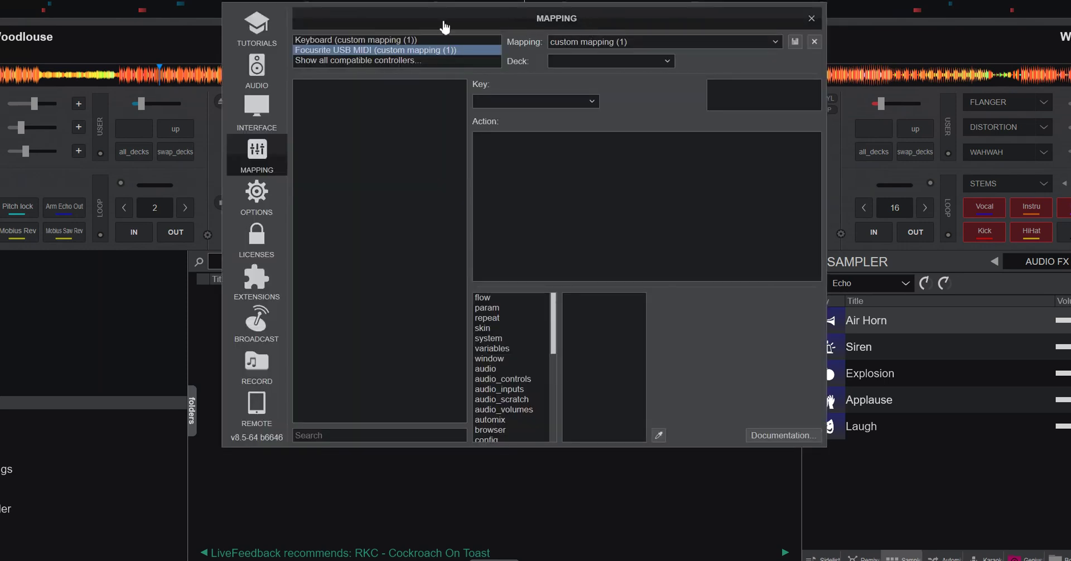
left_click(376, 41)
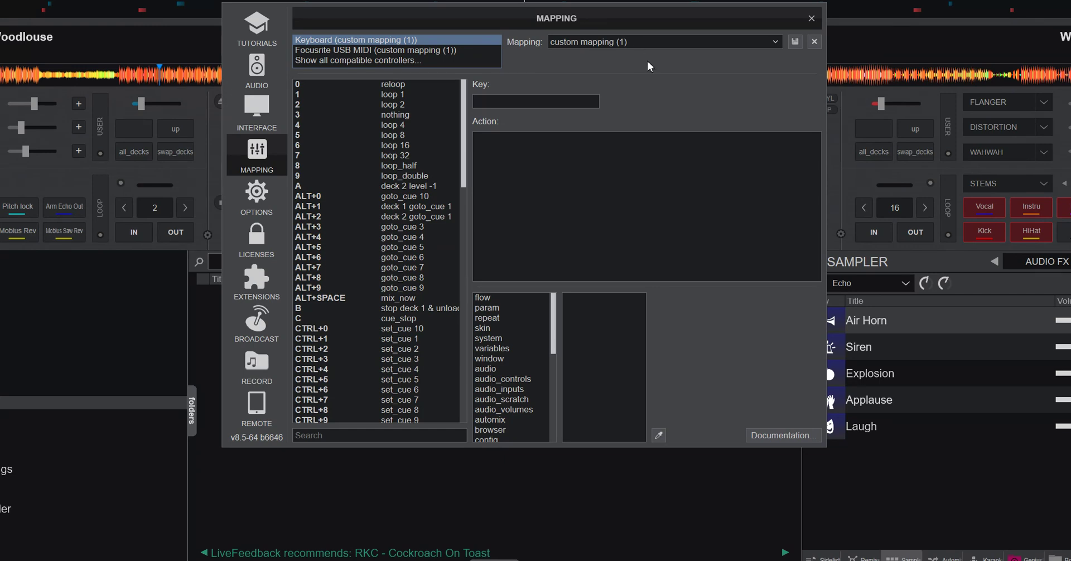
Step: Switch the Keyboard mapping from custom mapping (1) to 'factory default'
left_click(775, 45)
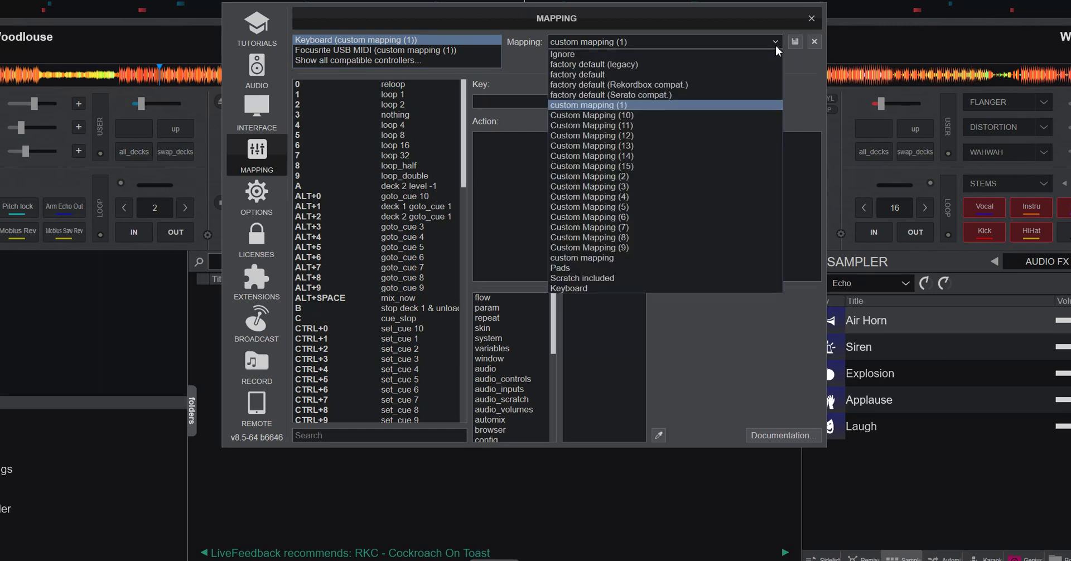
left_click(625, 74)
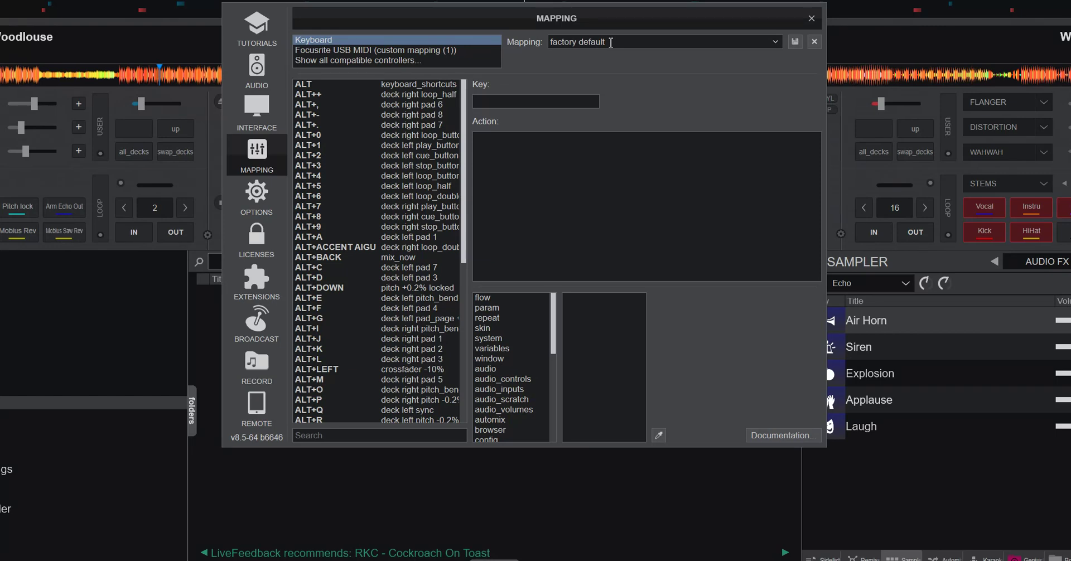
Step: Preview 'factory default (legacy)', reselect 'factory default', then close the Settings window
left_click(775, 44)
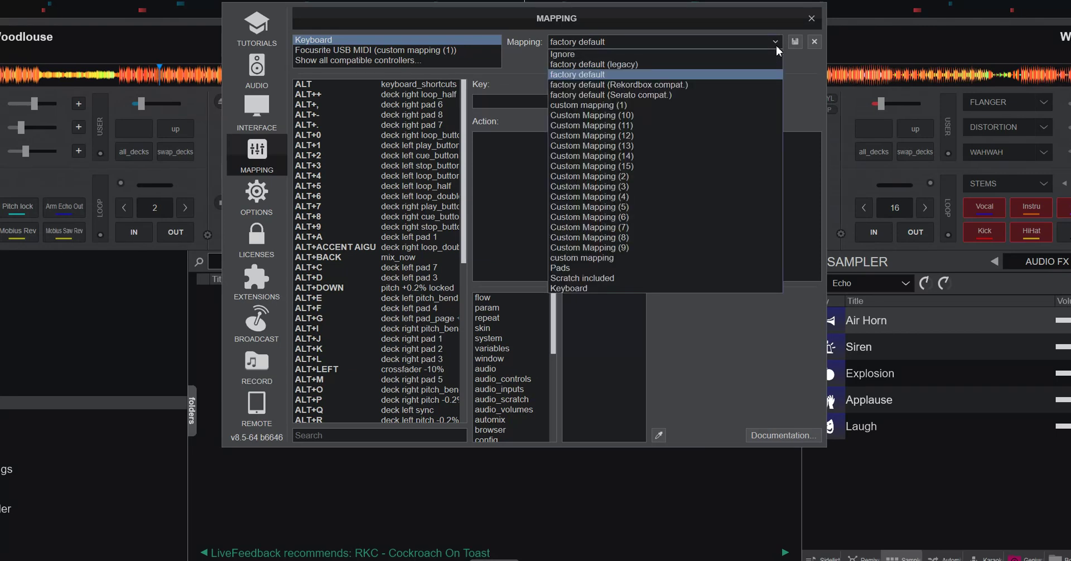
left_click(654, 64)
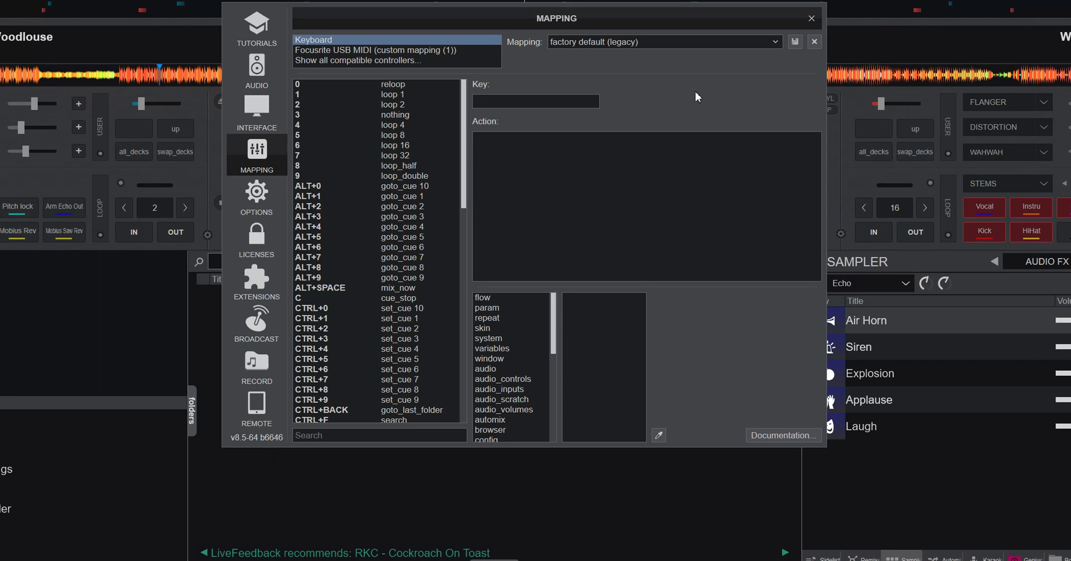
left_click(775, 42)
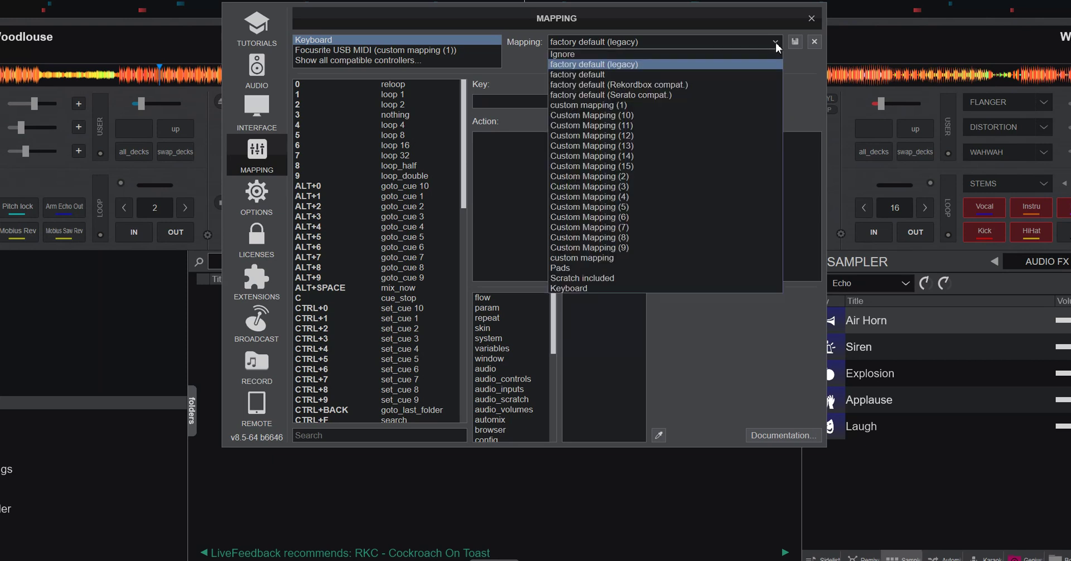
left_click(716, 74)
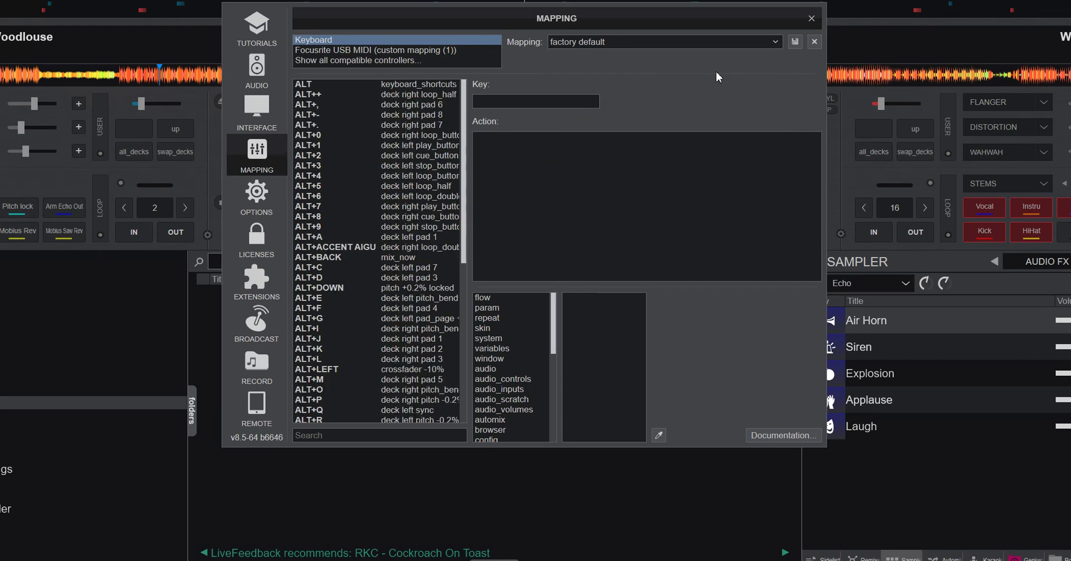
left_click(810, 19)
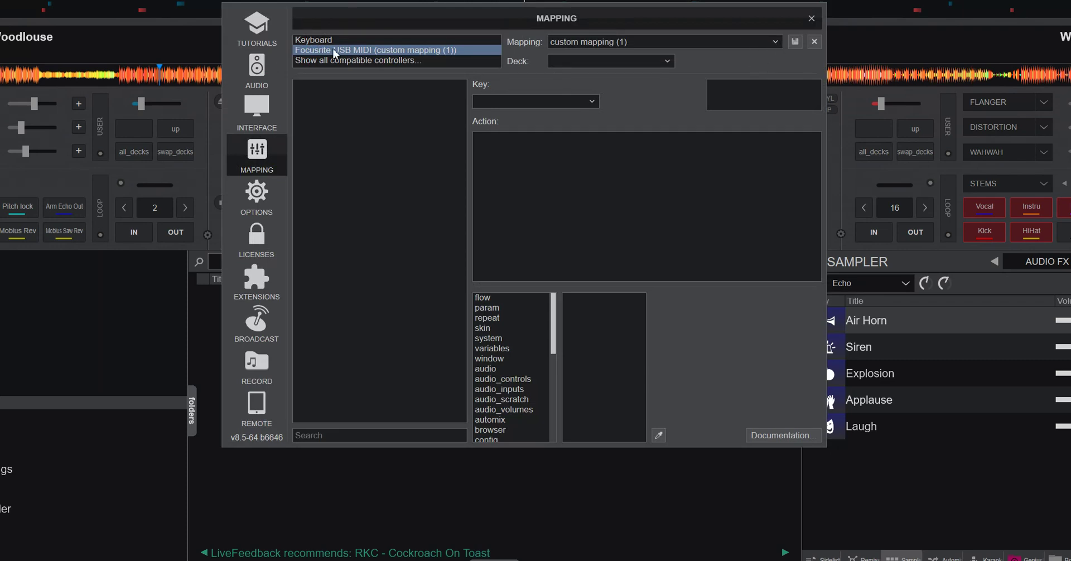
left_click(336, 40)
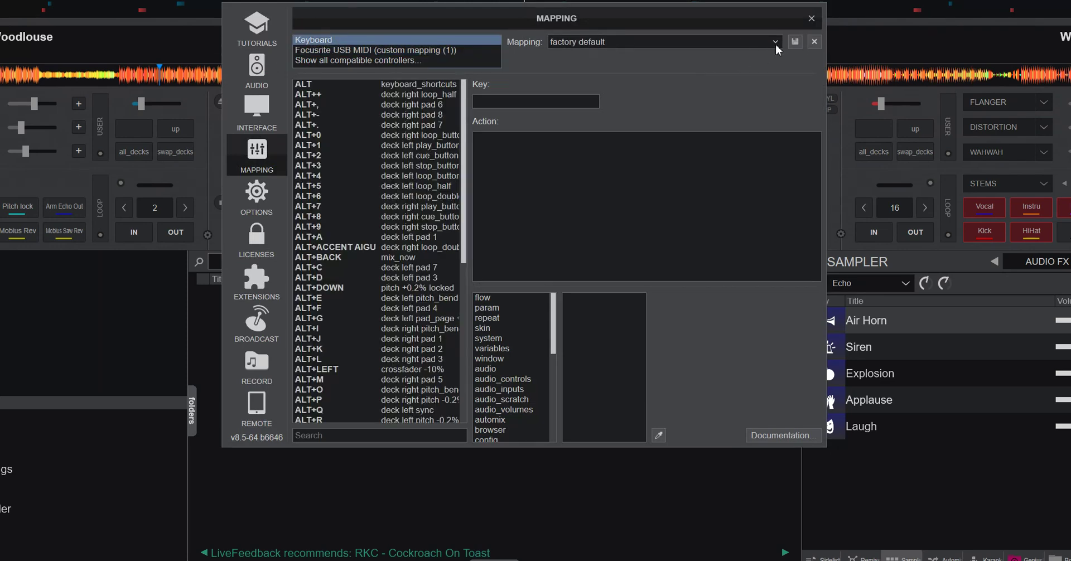
left_click(775, 44)
left_click(674, 64)
left_click(812, 18)
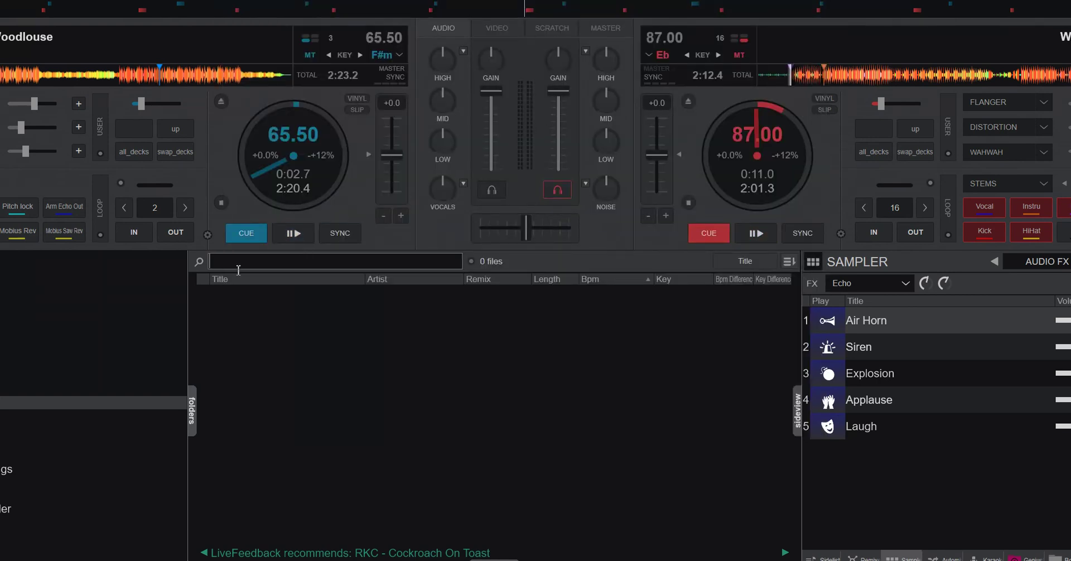
Step: Play deck 1, clear a 'p' search, then stop the left deck at its cue point
left_click(294, 233)
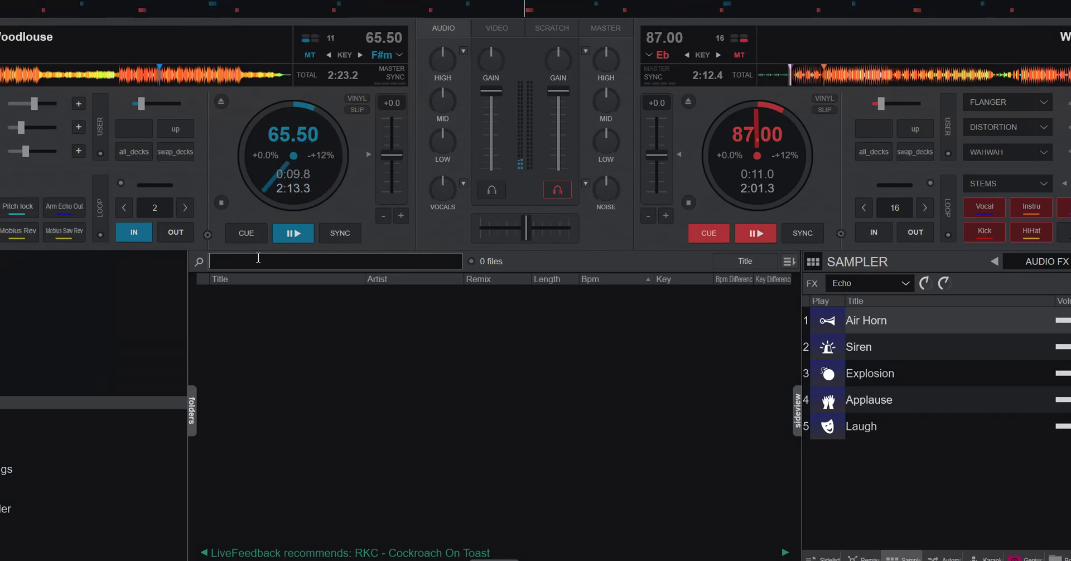
type("p")
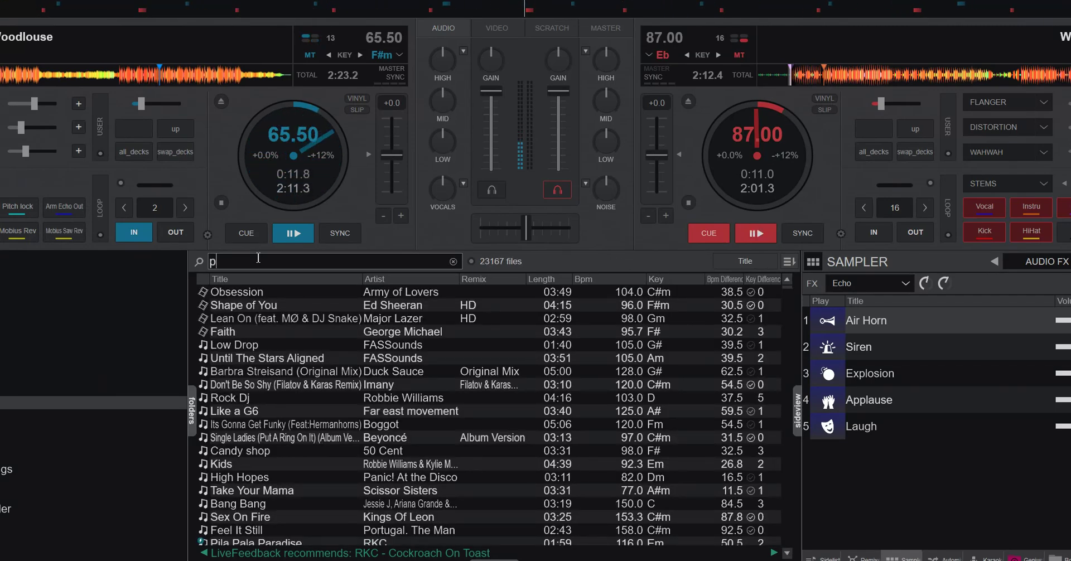
key("BackSpace")
left_click(257, 232)
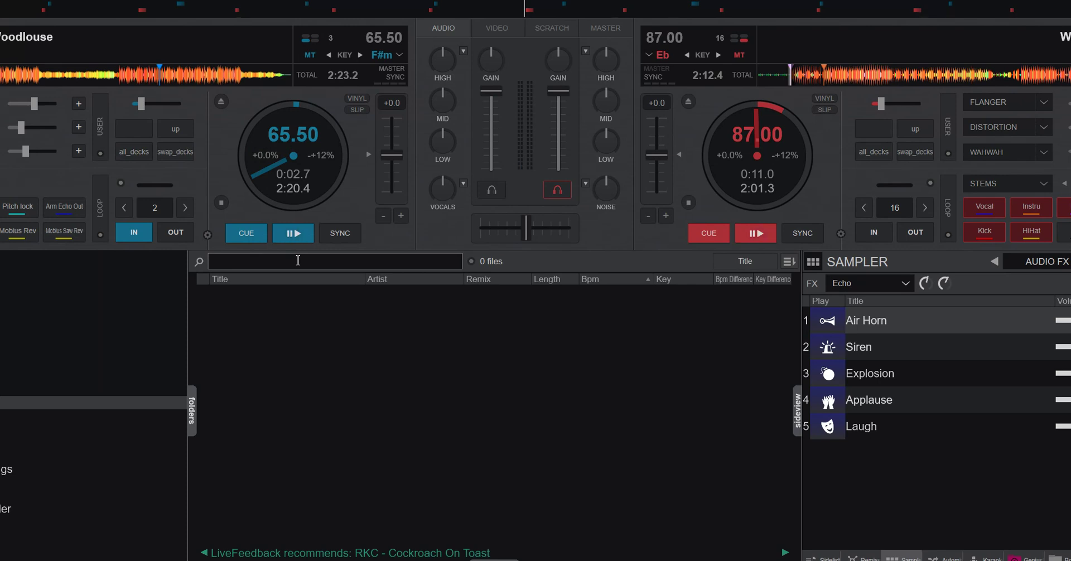
left_click(299, 237)
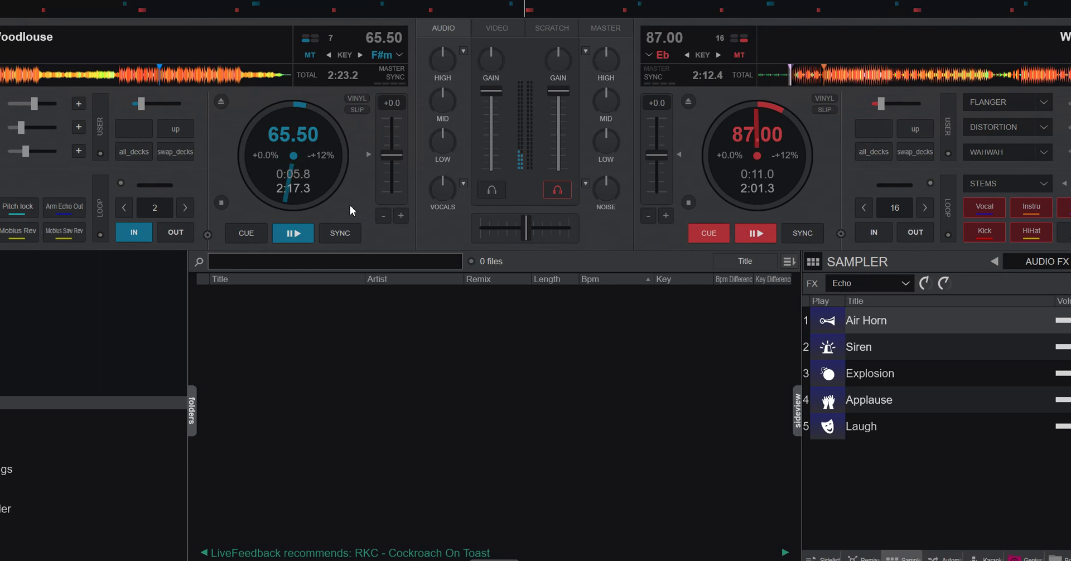
key("space")
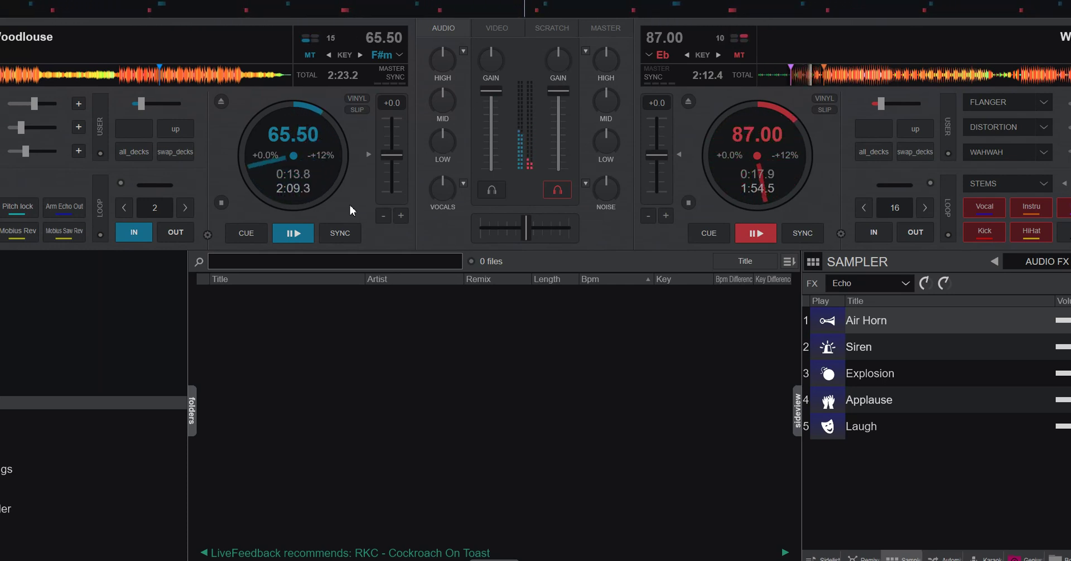
left_click(252, 235)
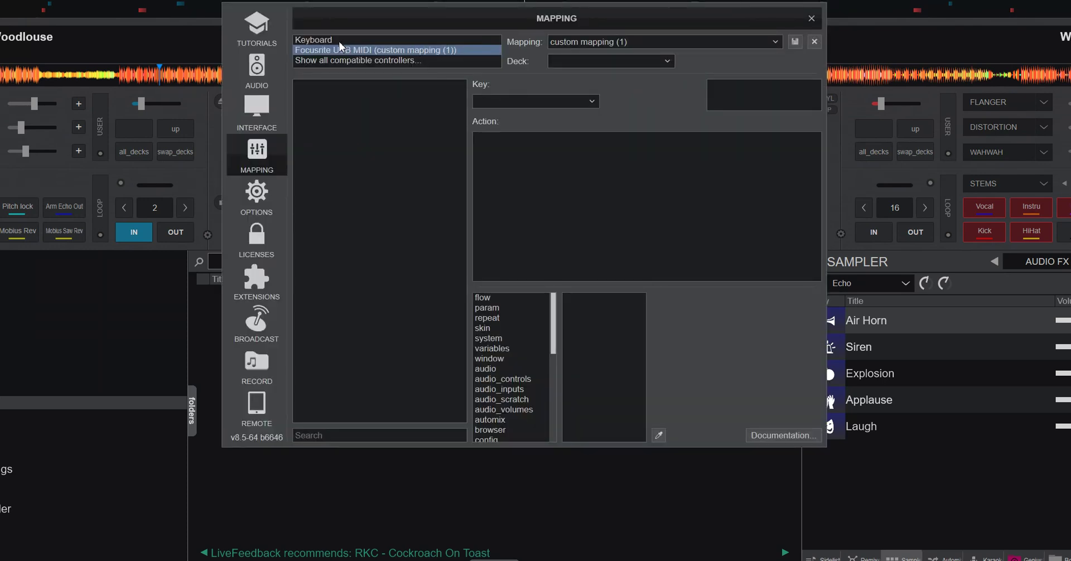
Step: Change the Keyboard from 'factory default (legacy)' to 'factory default' and close Settings
left_click(339, 41)
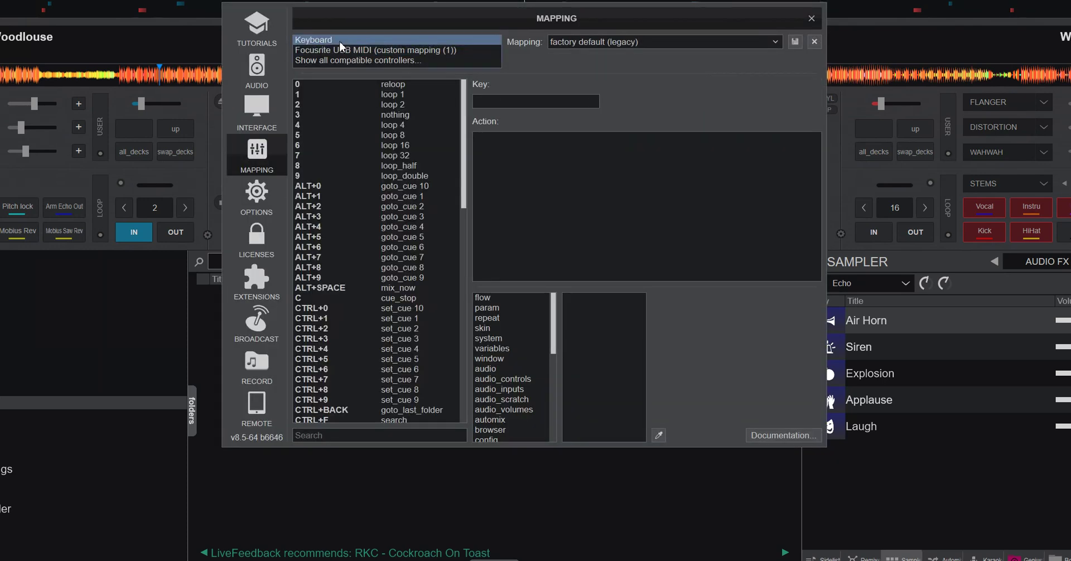
left_click(780, 41)
left_click(710, 73)
left_click(812, 18)
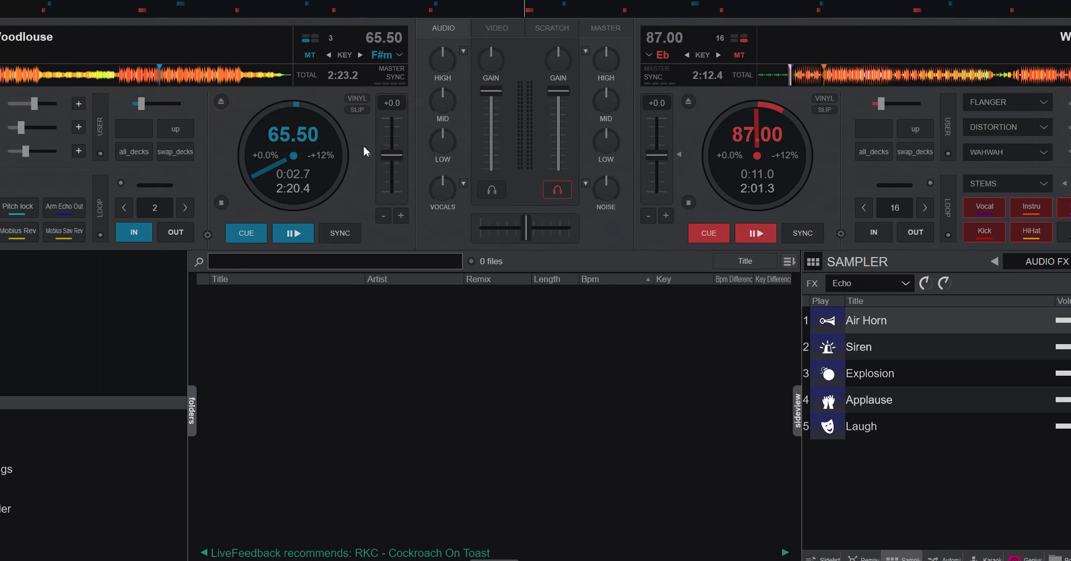
type("p")
key("BackSpace")
type("c")
key("BackSpace")
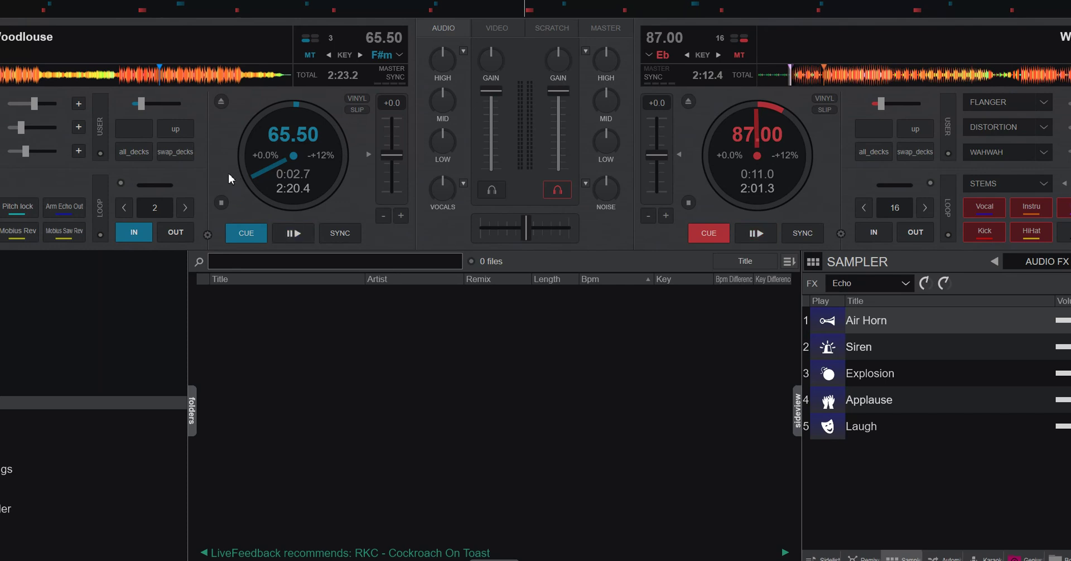
type("p")
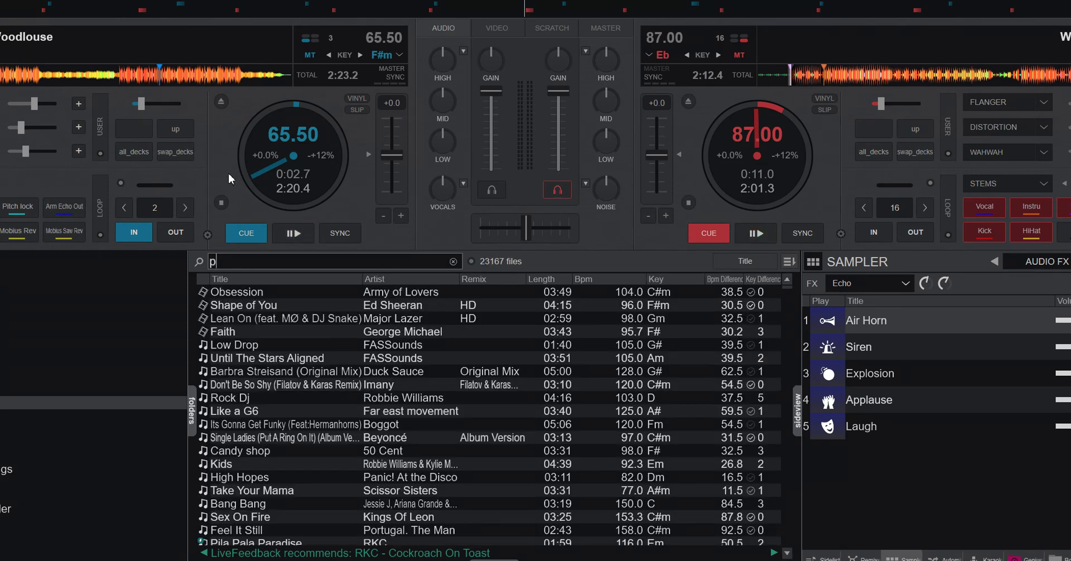
key("BackSpace")
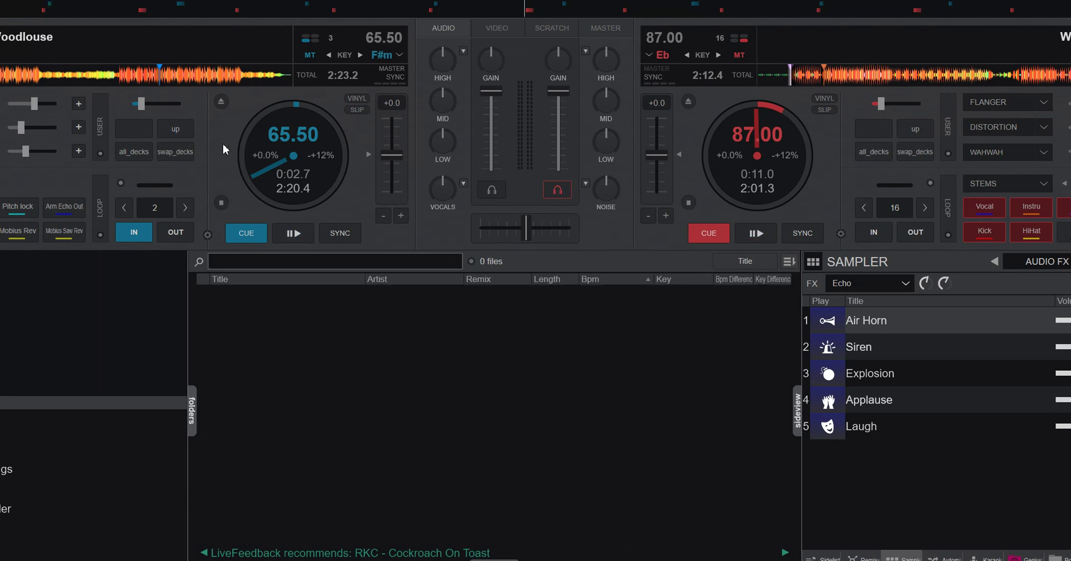
type("1")
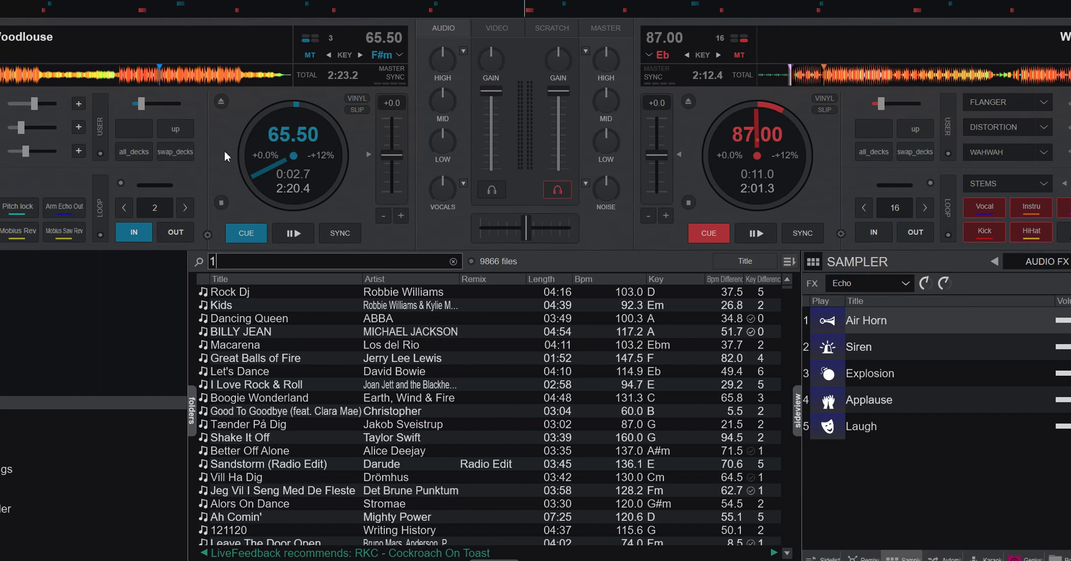
key("BackSpace")
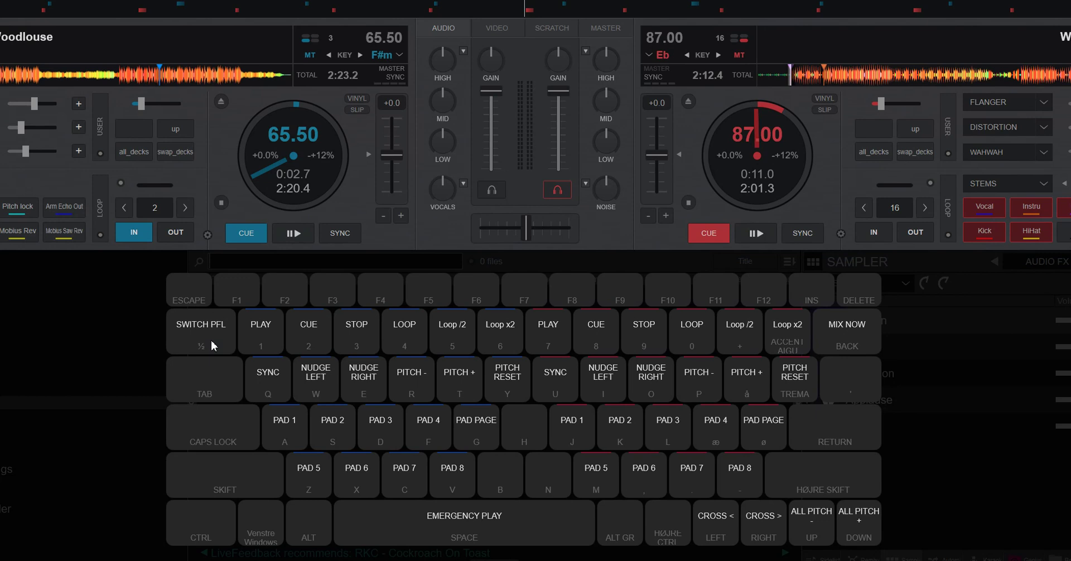
left_click(211, 344)
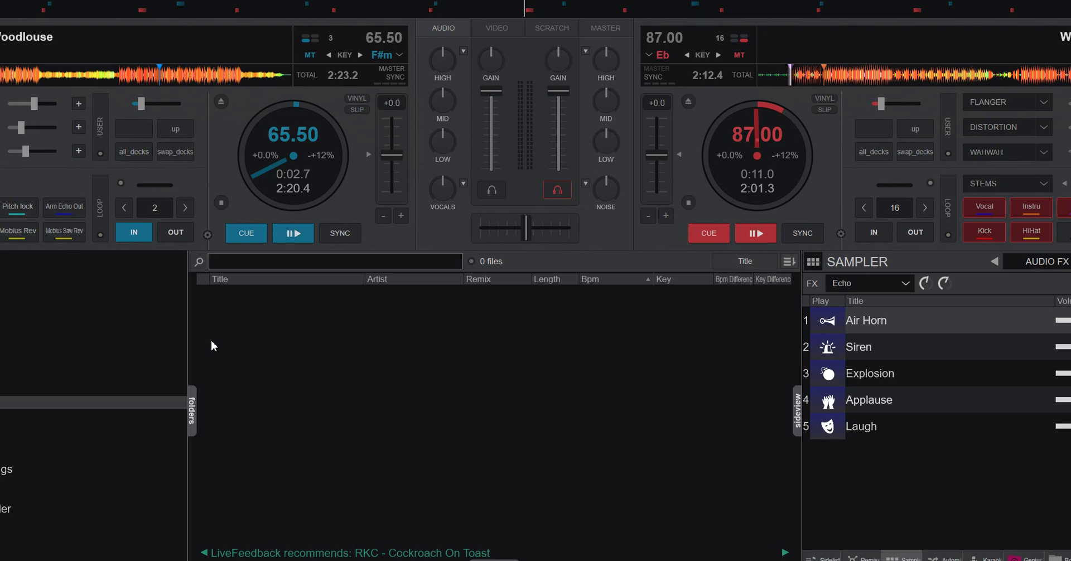
Step: Hold ALT to show the KEYBOARD ALT shortcut overlay, then release it to hide it
key("alt")
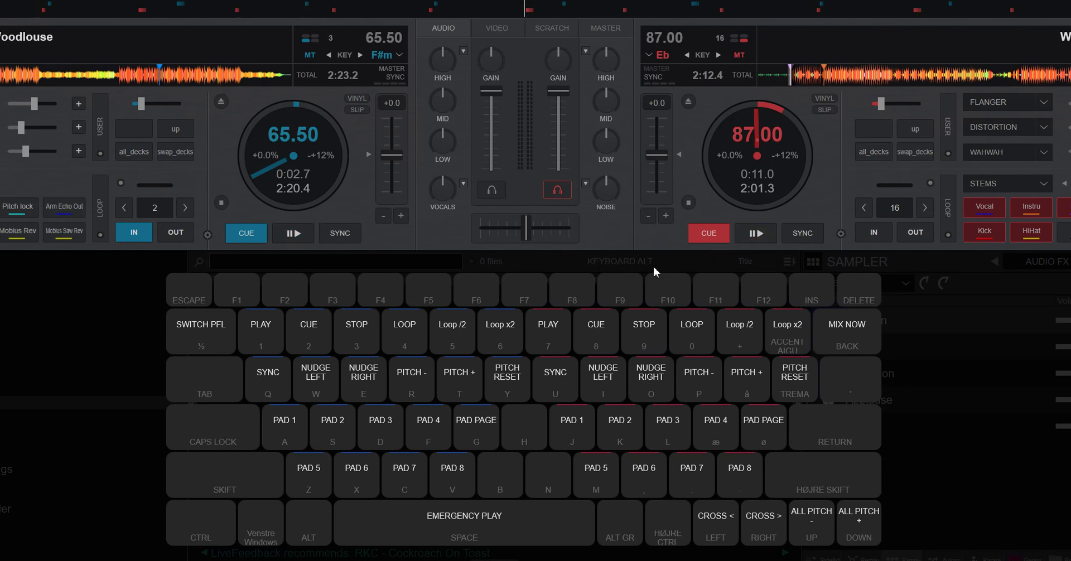
key("alt")
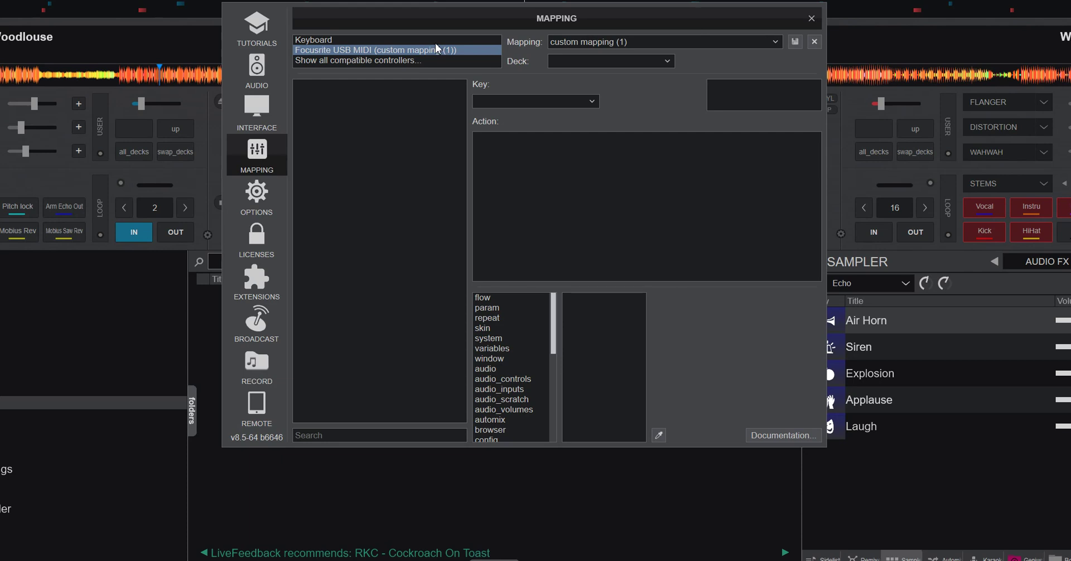
Step: Select the Keyboard entry and bring up its list of available mappings
left_click(436, 42)
left_click(779, 42)
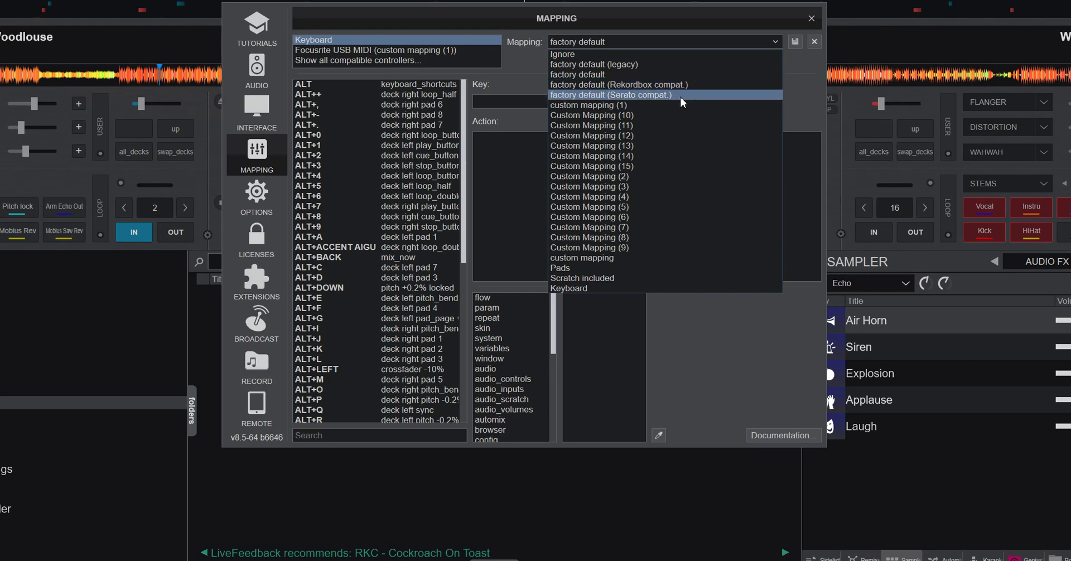
Step: Load 'factory default (Rekordbox compat.)', then switch to 'factory default (Serato compat.)'
left_click(679, 86)
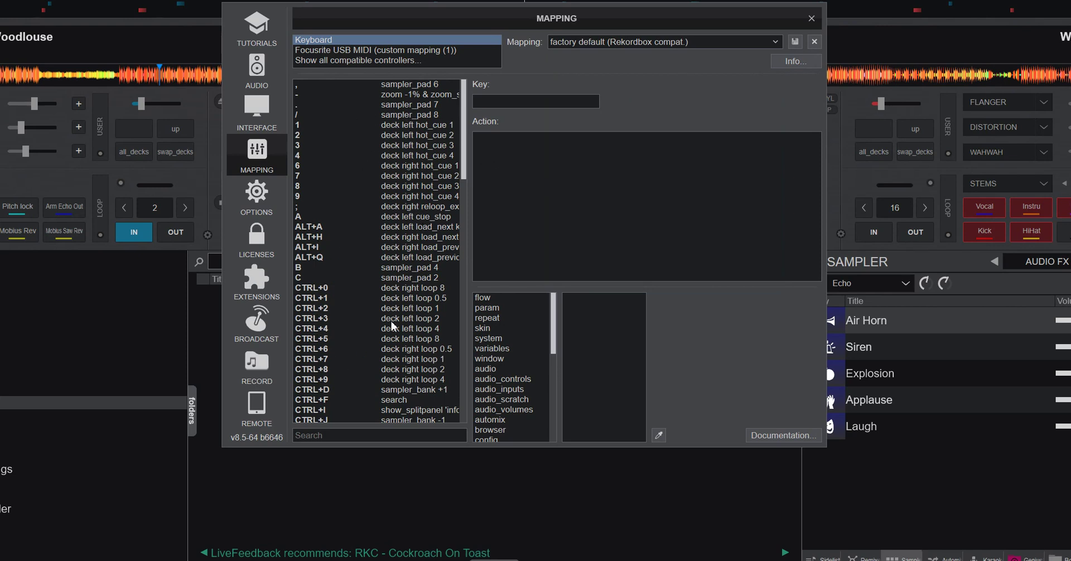
left_click(777, 42)
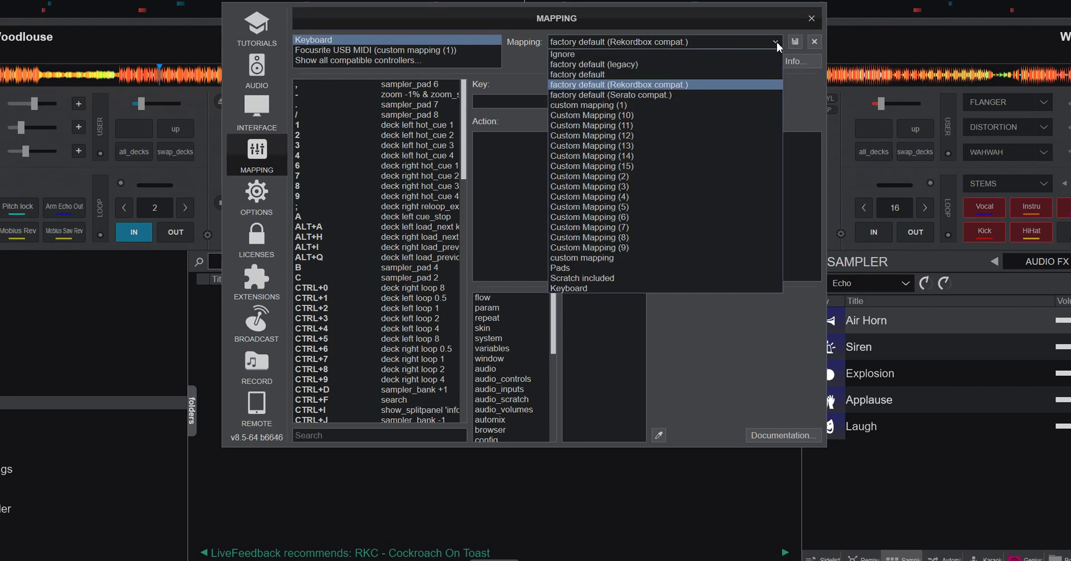
left_click(645, 92)
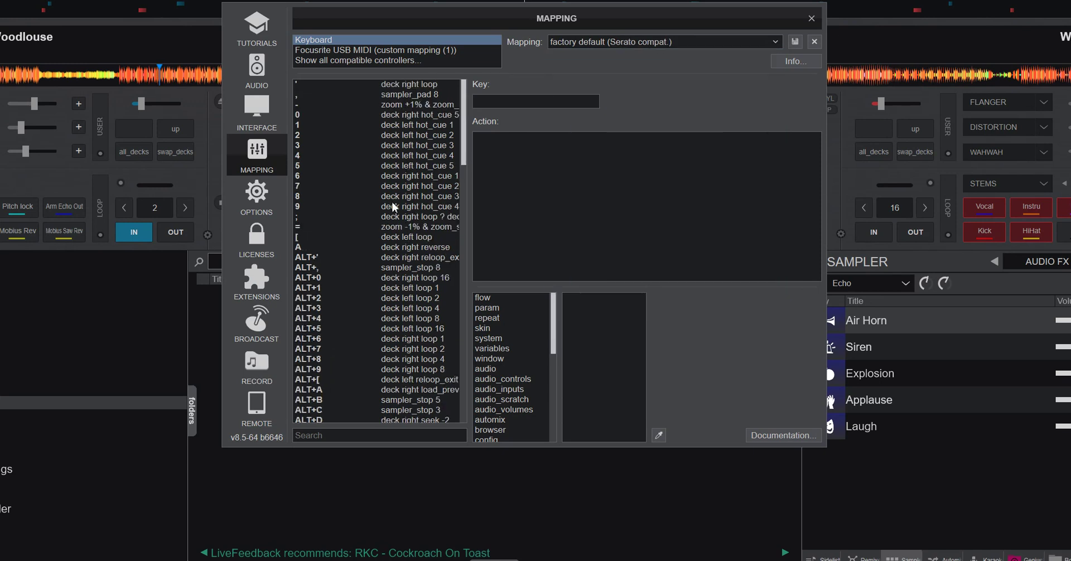